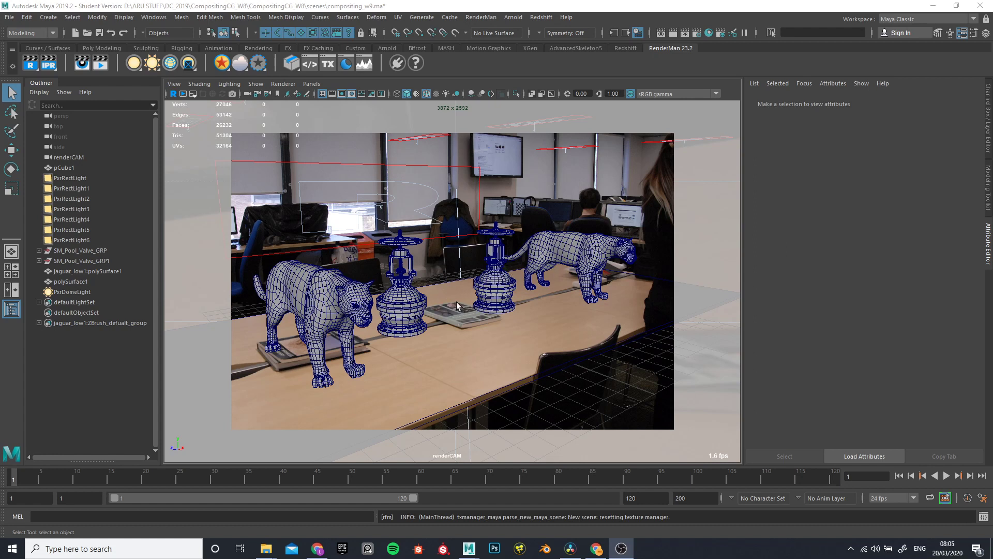
- Open the render settings and show the RenderMan AOV channels and displays
click(696, 34)
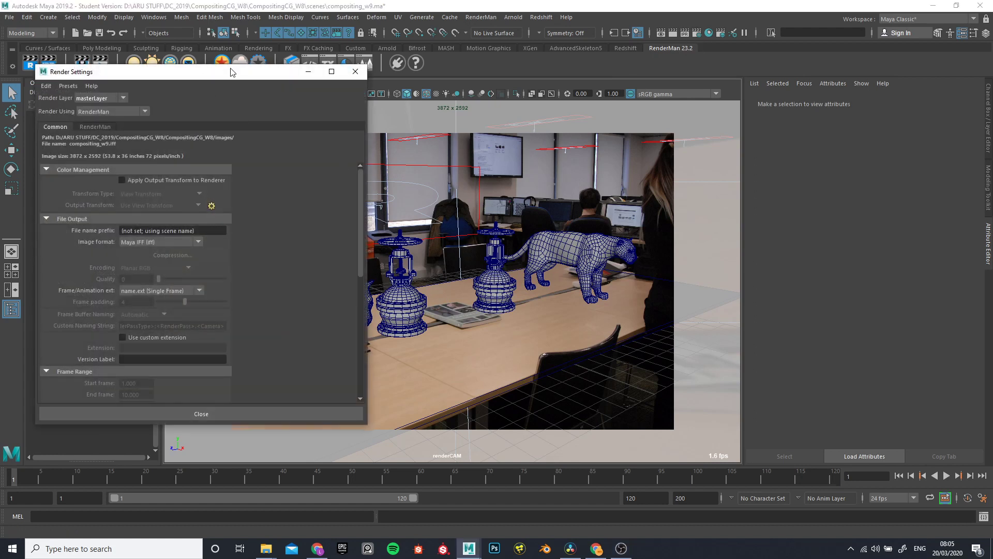
drag(220, 67, 394, 71)
click(264, 130)
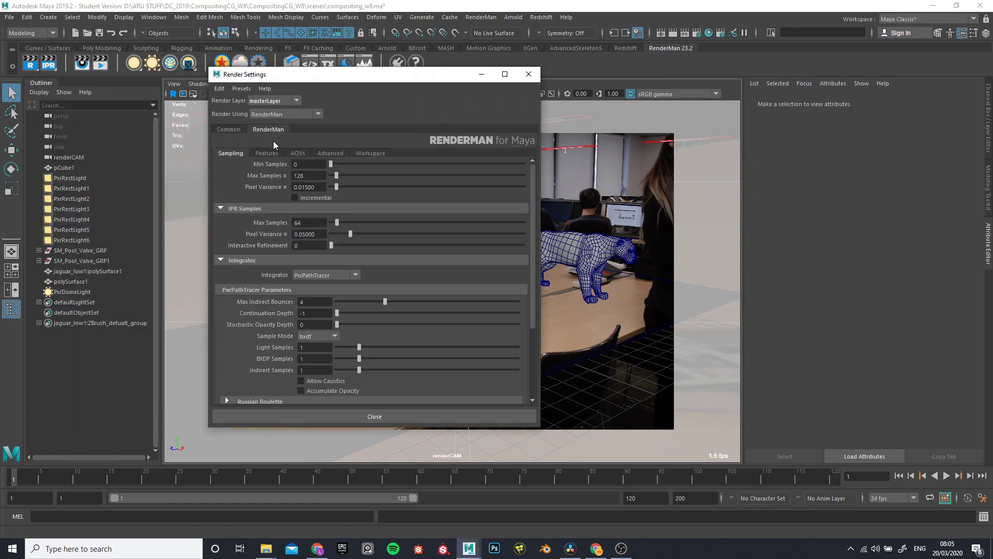
click(297, 154)
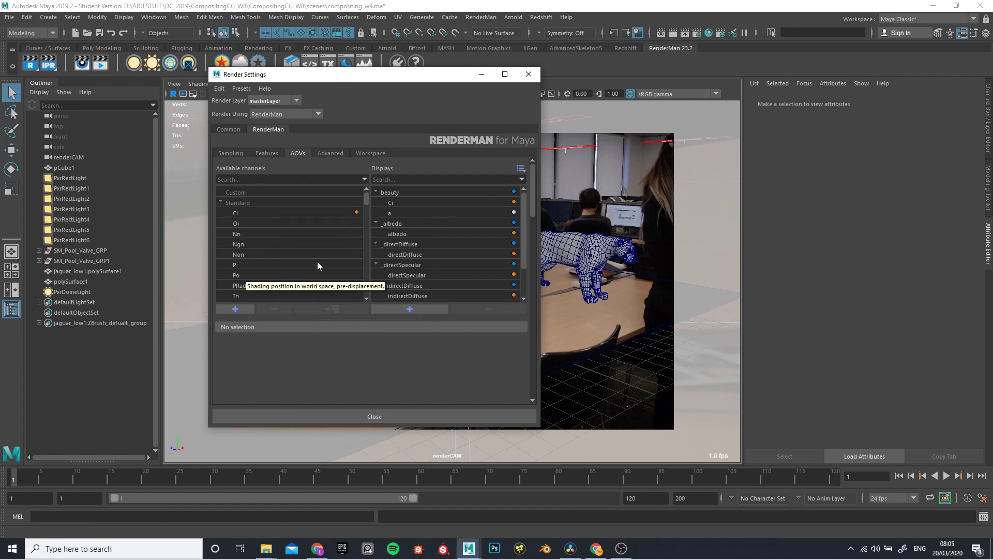
- Review the beauty, alpha, albedo, directDiffuse, directSpecular and indirectDiffuse entries among the AOV displays
click(390, 191)
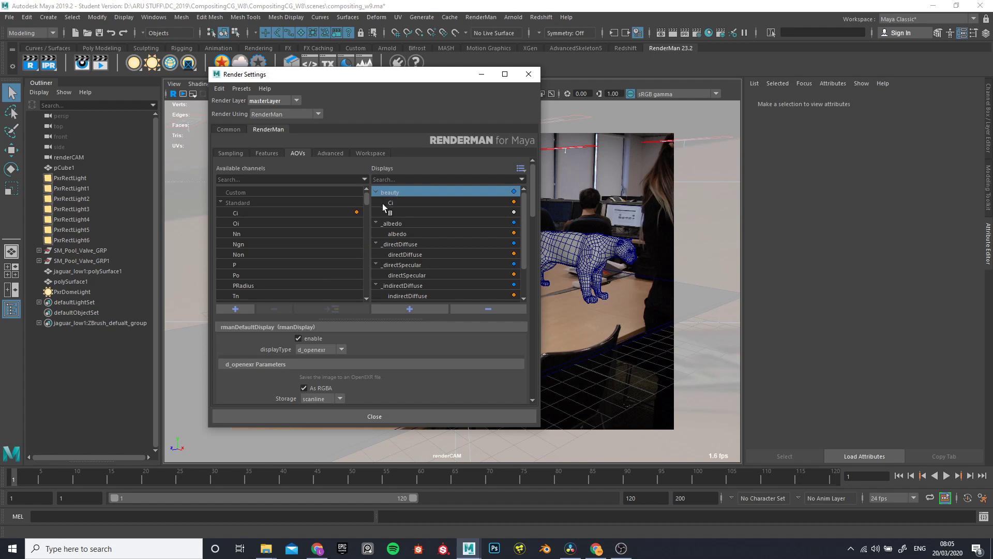
click(389, 212)
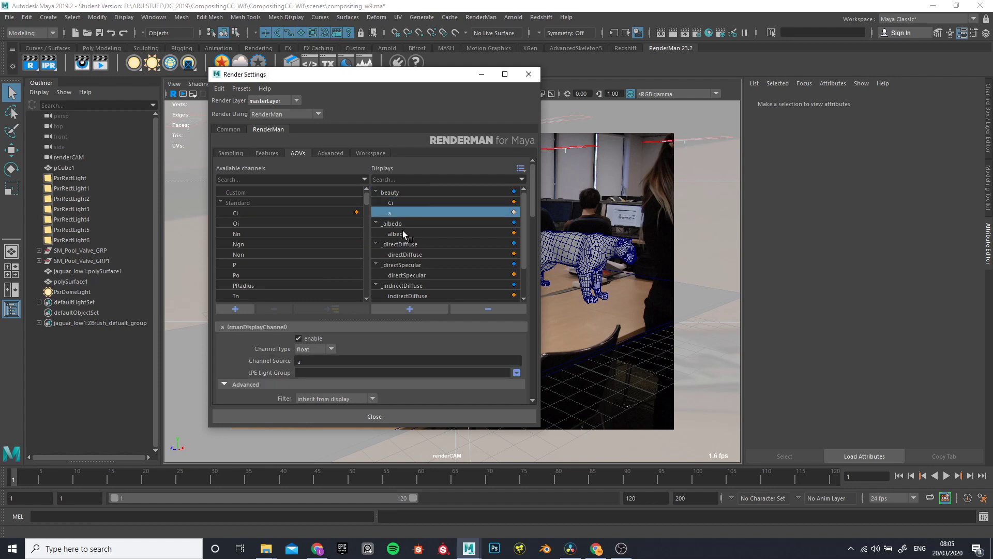
click(403, 225)
click(403, 235)
click(396, 225)
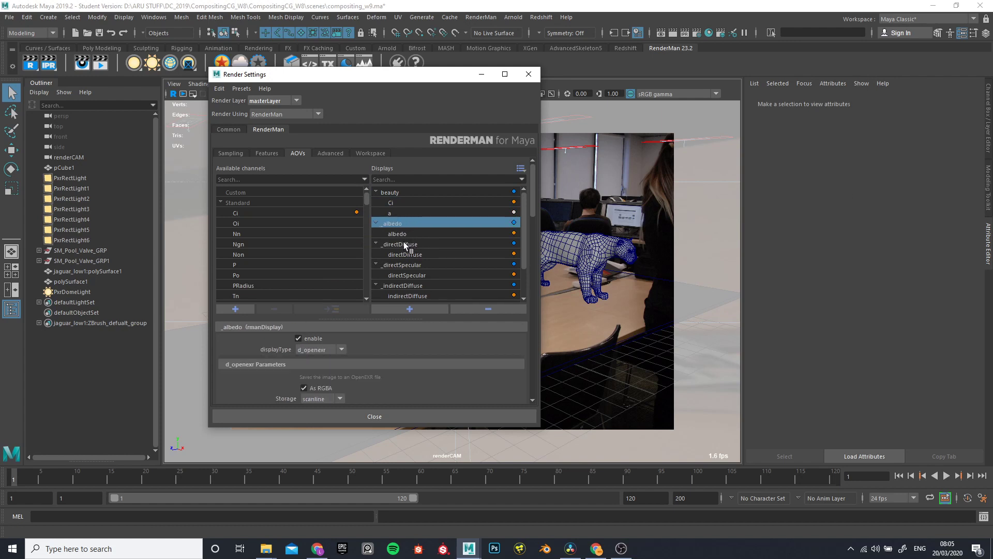
click(402, 244)
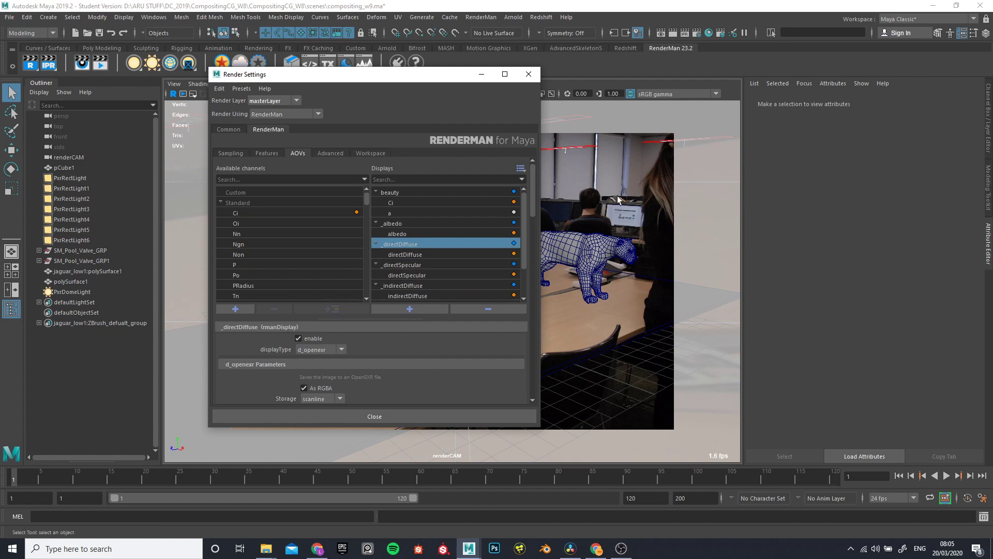
click(404, 265)
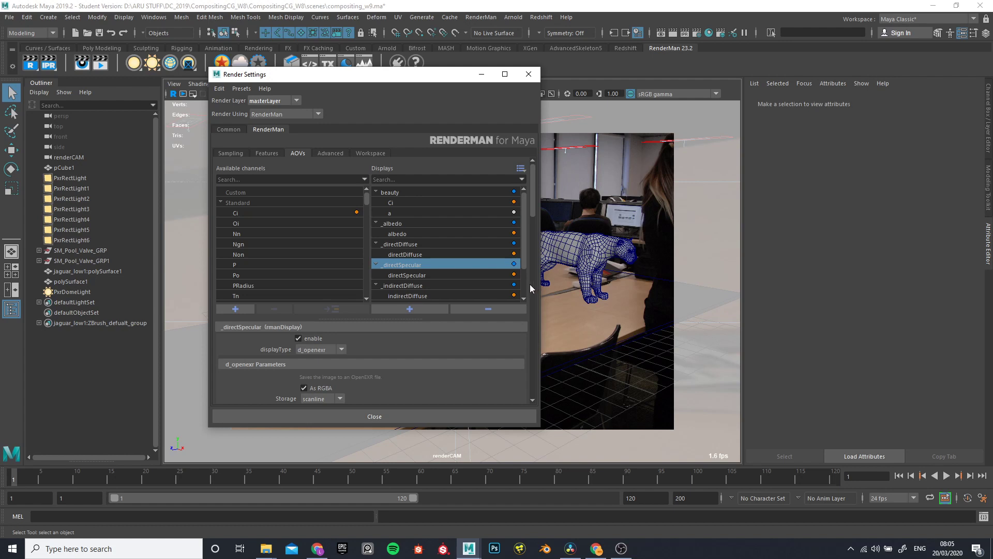
scroll(403, 293, down, 1)
click(416, 275)
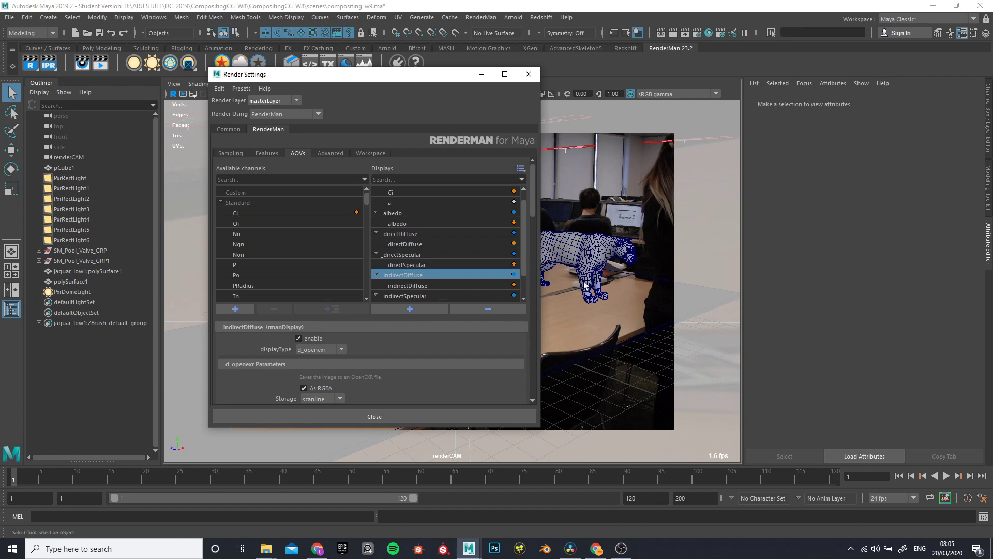
- Select the desk geometry pCube1 and inspect its PxrSurface6 material, keeping the render settings clear of the scene objects
click(630, 299)
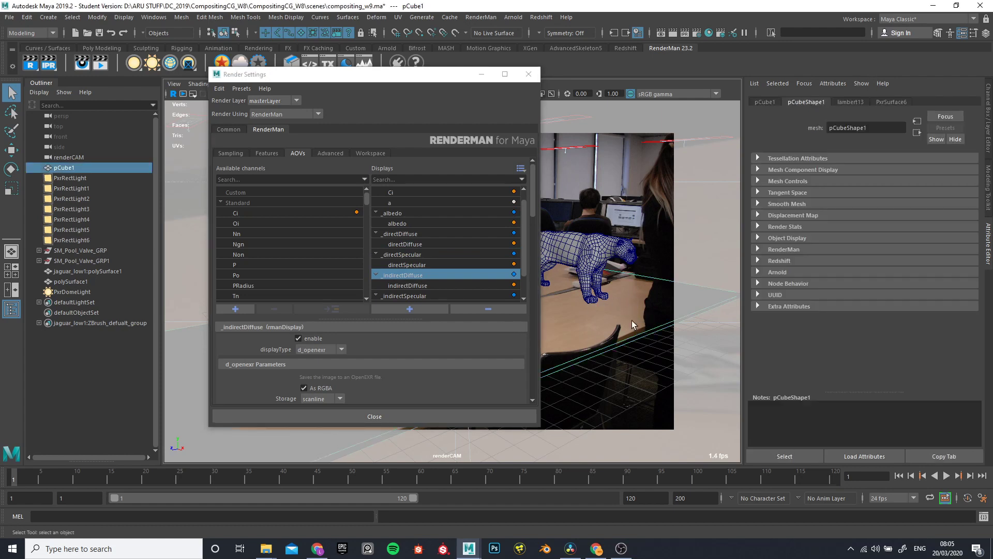
click(885, 100)
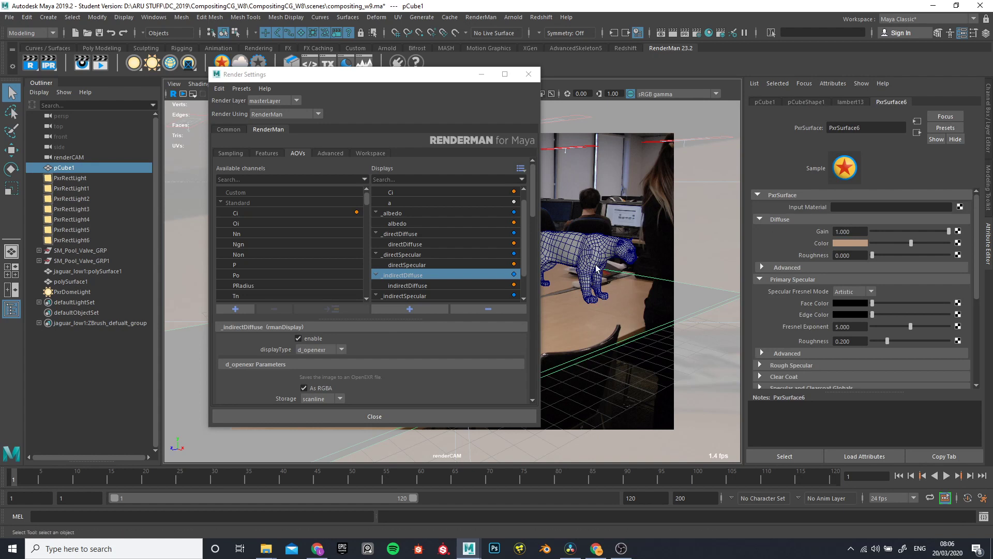
click(436, 82)
drag(436, 82, 273, 68)
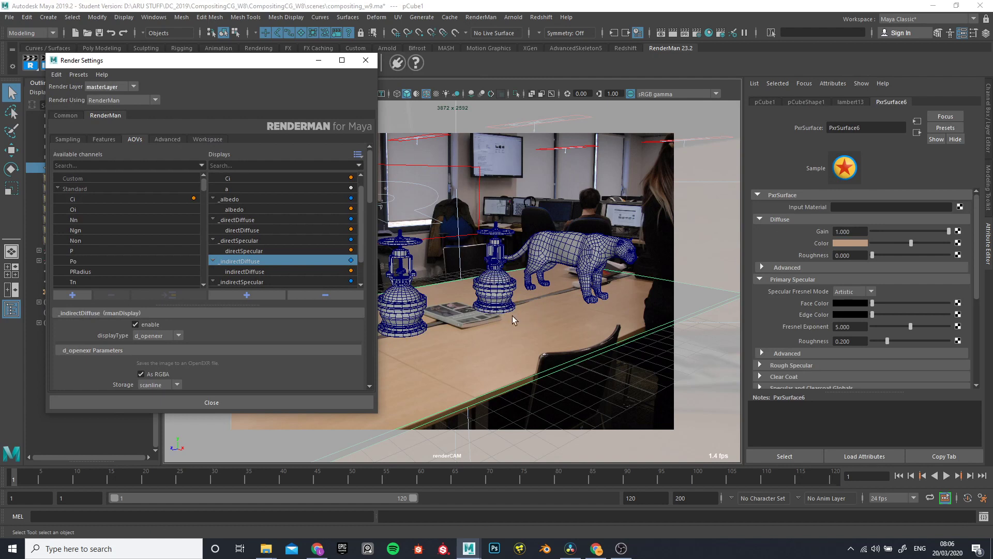
drag(252, 60, 300, 58)
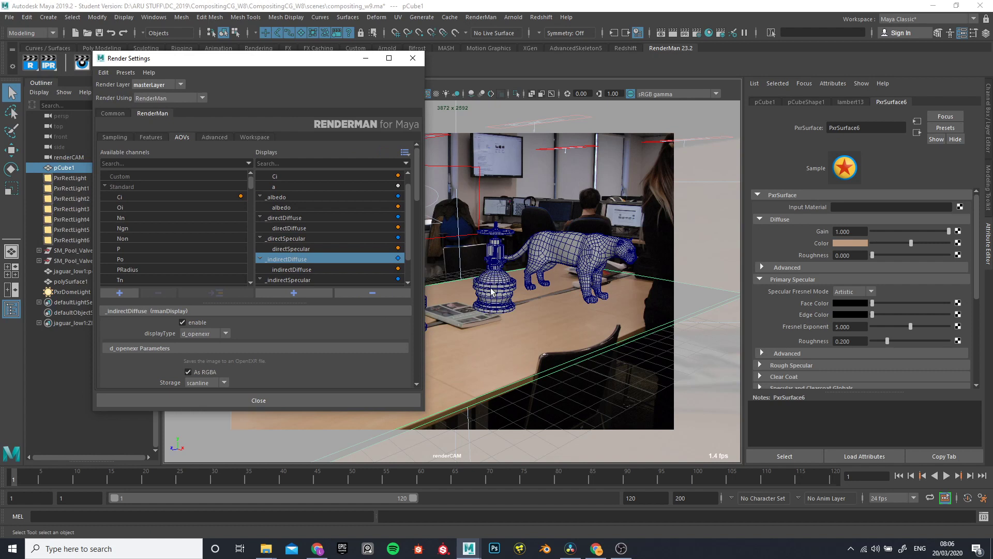
- Review the _indirectSpecular and _transmissiveGlassLobe displays in the AOV settings
scroll(269, 283, down, 1)
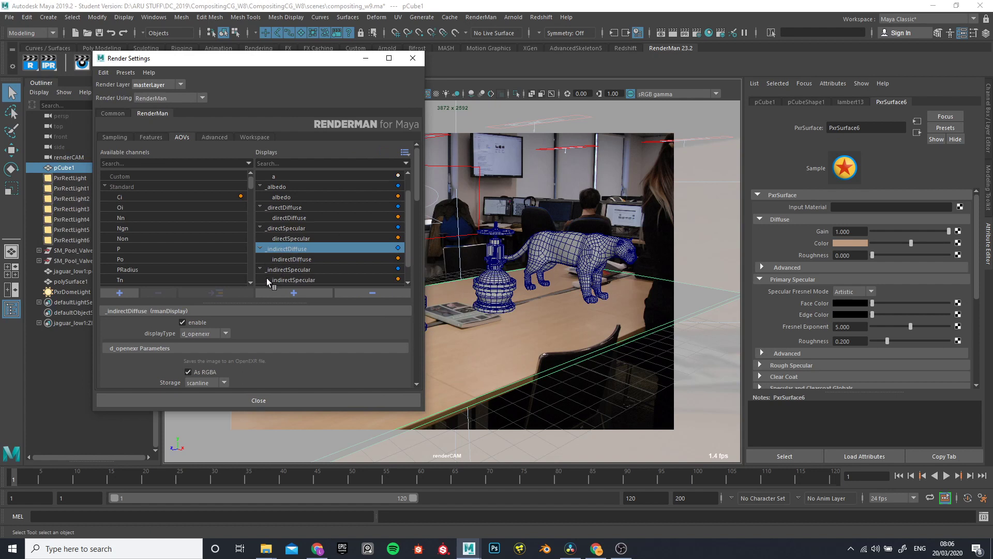
click(293, 270)
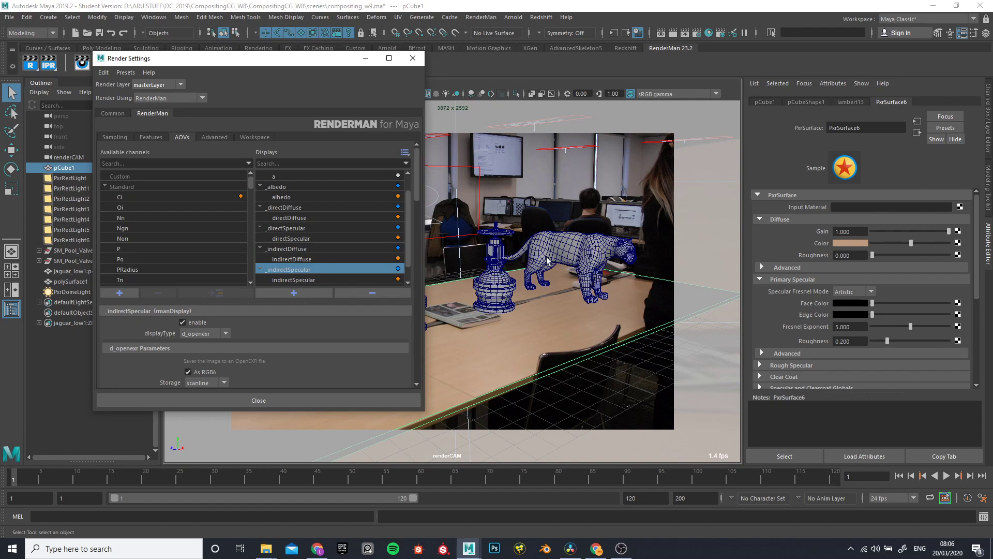
scroll(311, 282, down, 1)
click(303, 272)
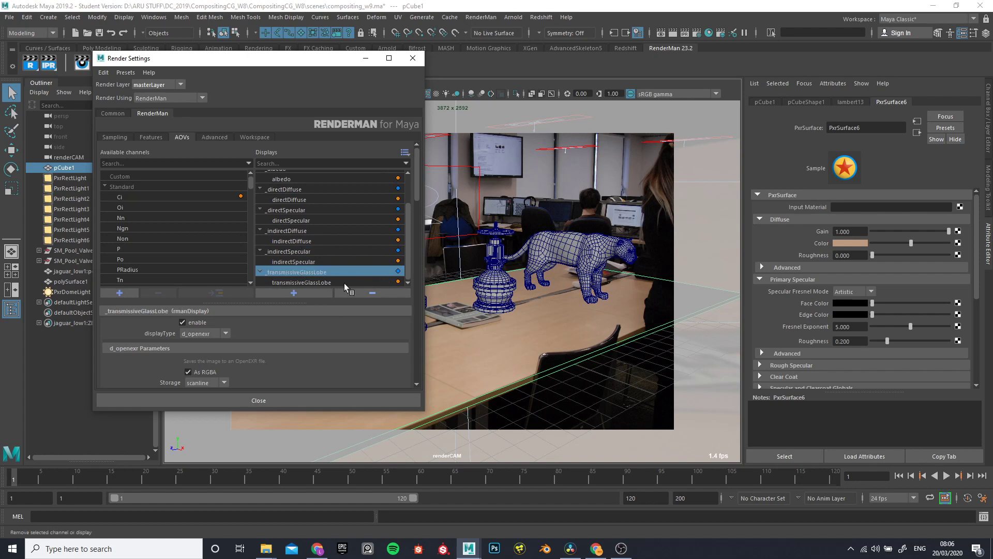
- Select the rear jaguar and inspect the Glass parameters of its Whisky1 material
click(578, 248)
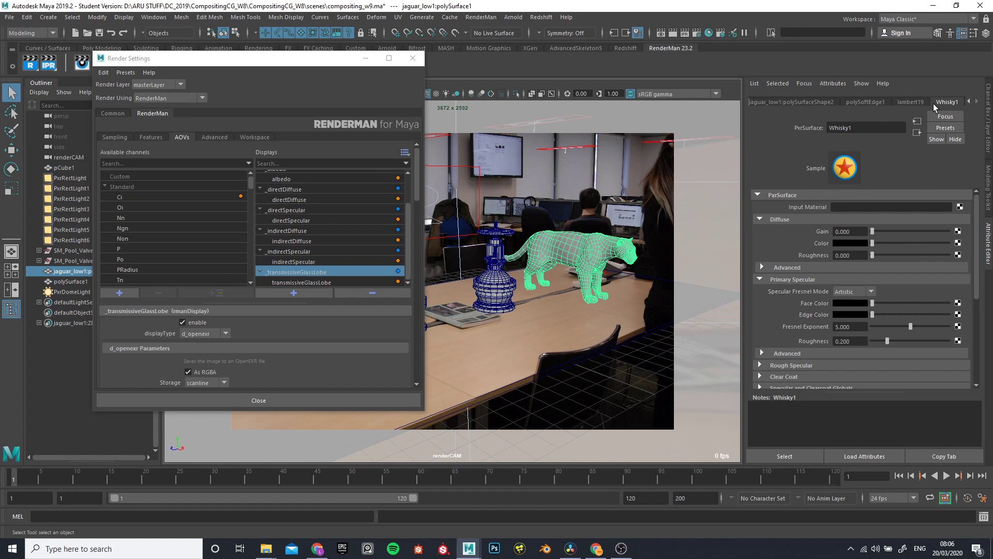
scroll(767, 290, down, 5)
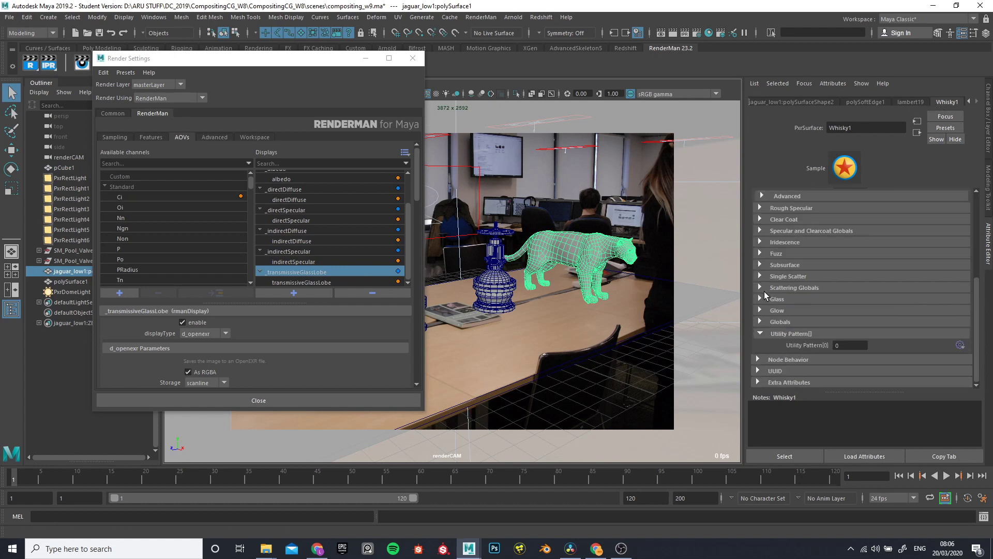
click(773, 299)
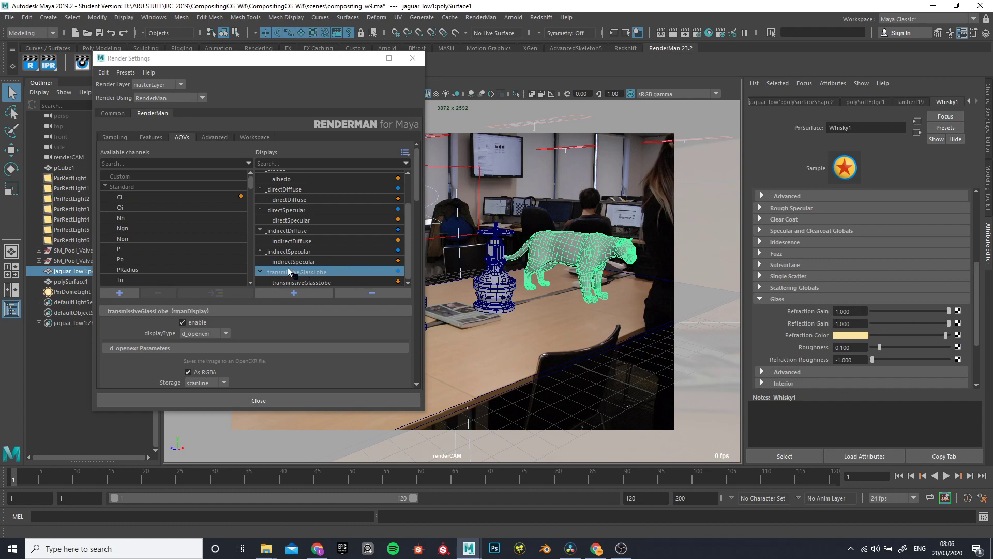
- Look through the available AOV channels down to the lobe and denoiser channels
scroll(516, 287, up, 5)
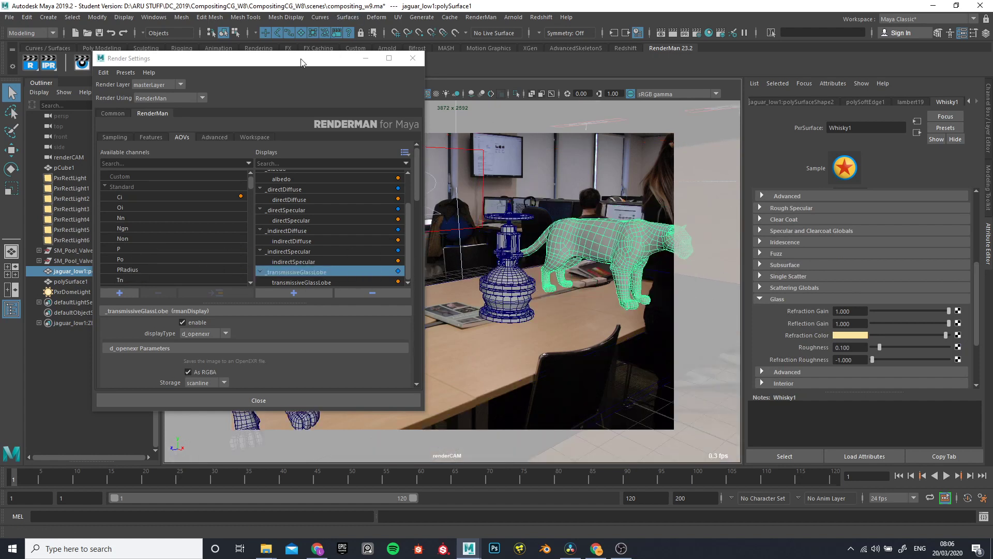
scroll(170, 274, down, 10)
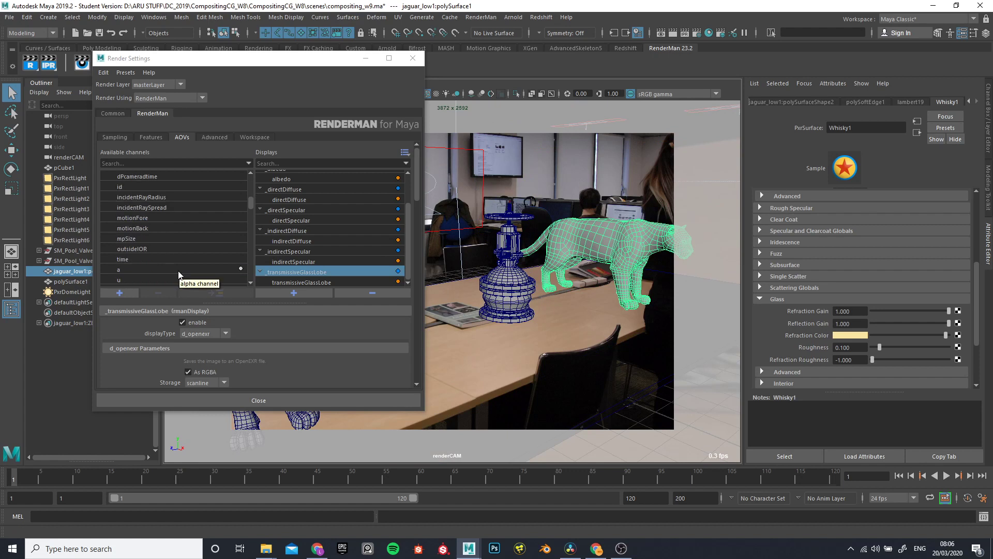
scroll(172, 271, down, 8)
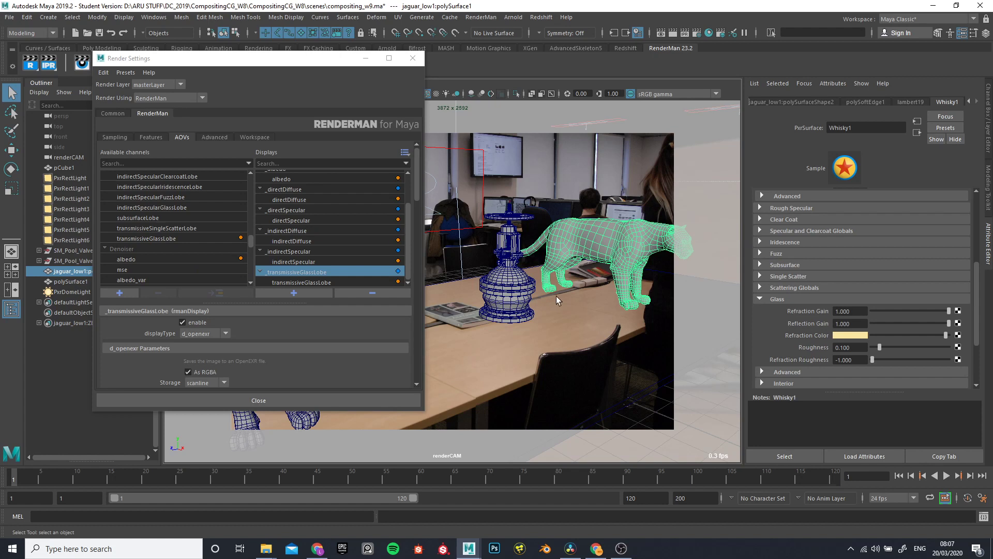
- Restore the renderCAM view to the cameraView1 bookmark
drag(275, 62, 762, 63)
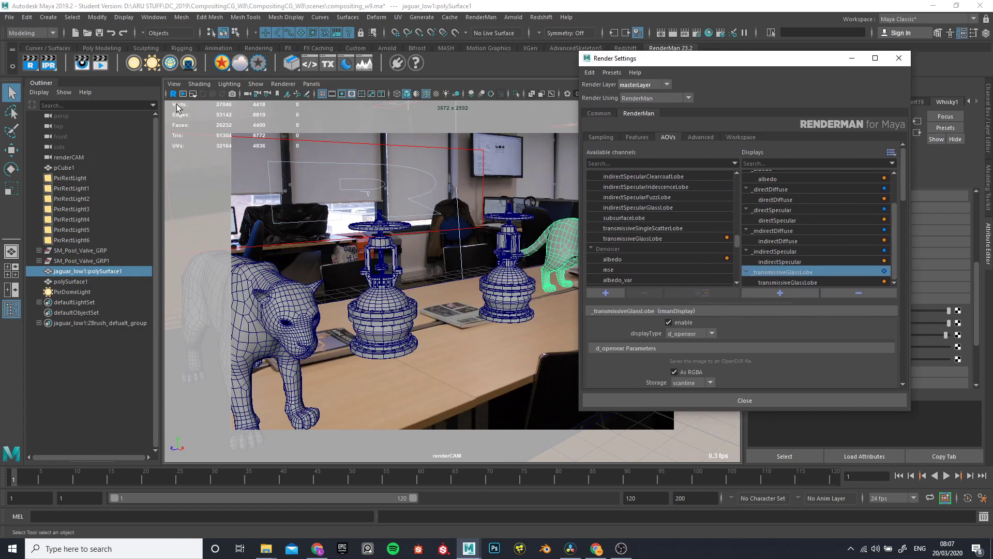
click(172, 83)
mouse_move(215, 267)
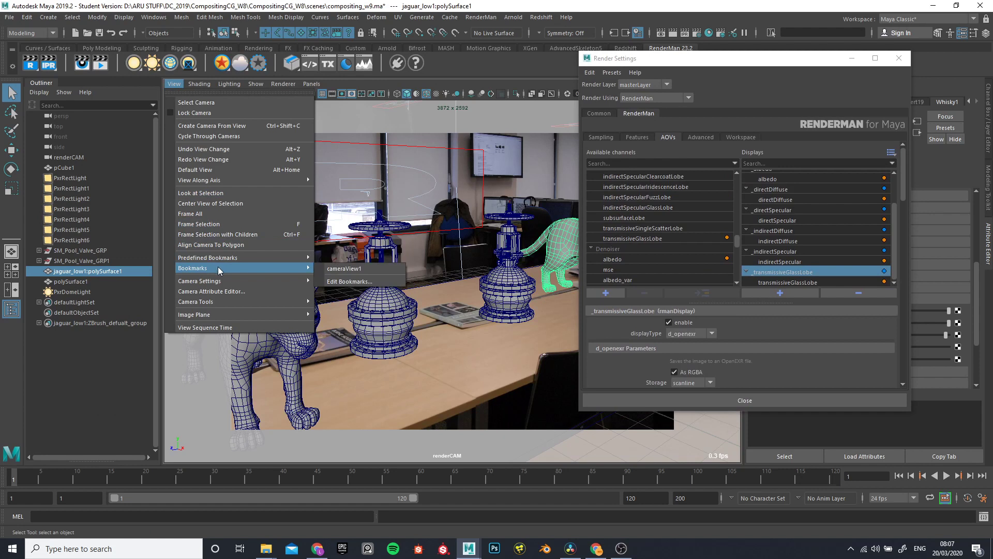
click(341, 269)
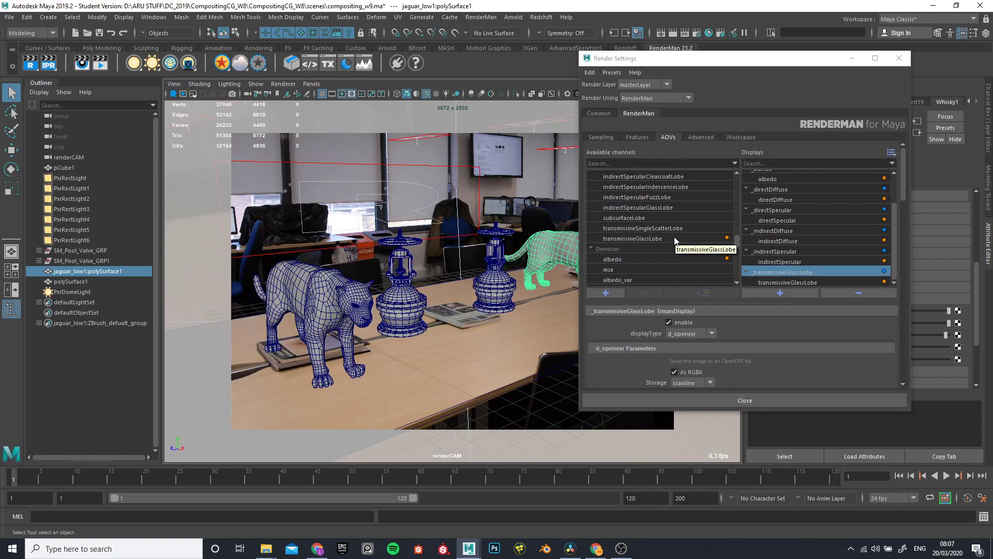
- Go over the beauty, albedo, directDiffuse and directSpecular displays once more in the AOV settings
drag(709, 64, 624, 37)
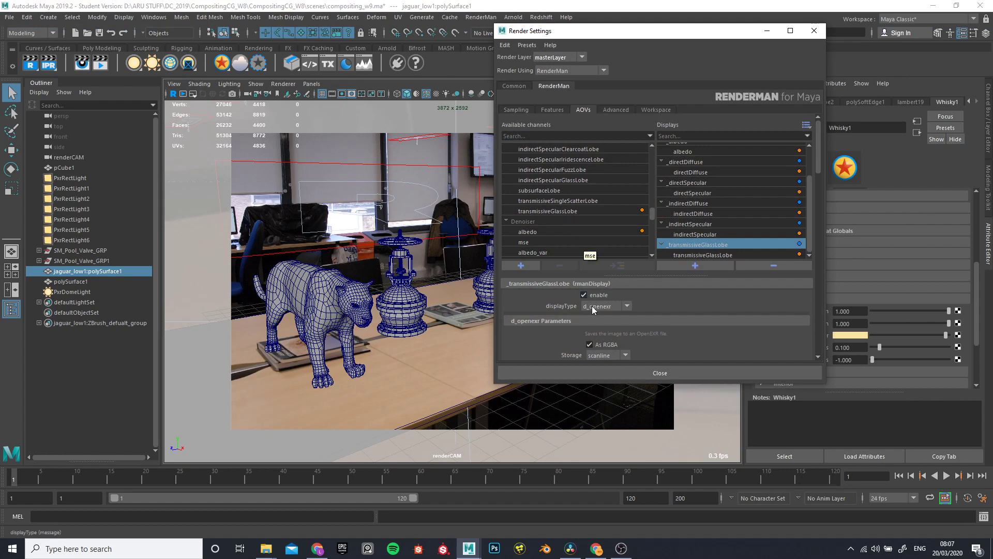
scroll(682, 174, up, 2)
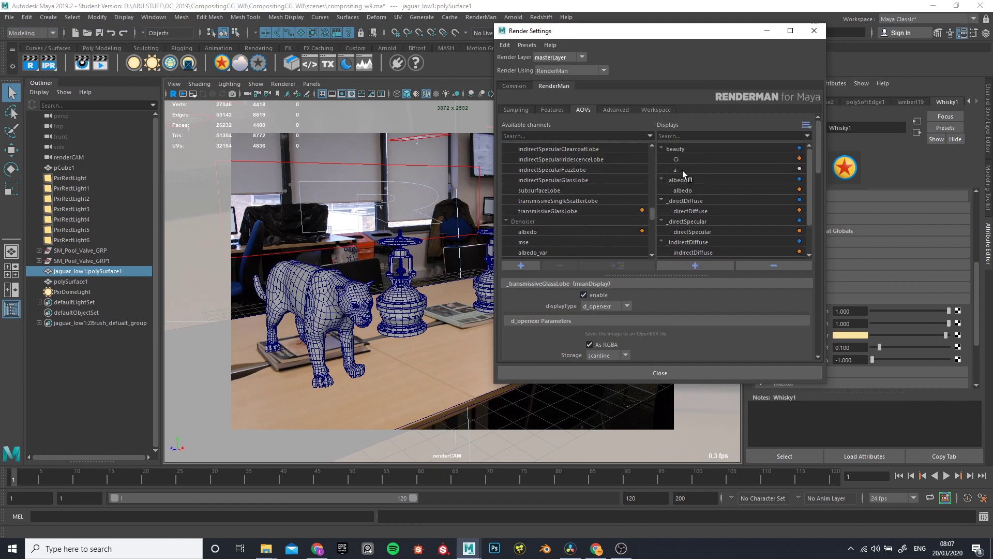
click(678, 148)
click(676, 180)
click(684, 199)
click(685, 221)
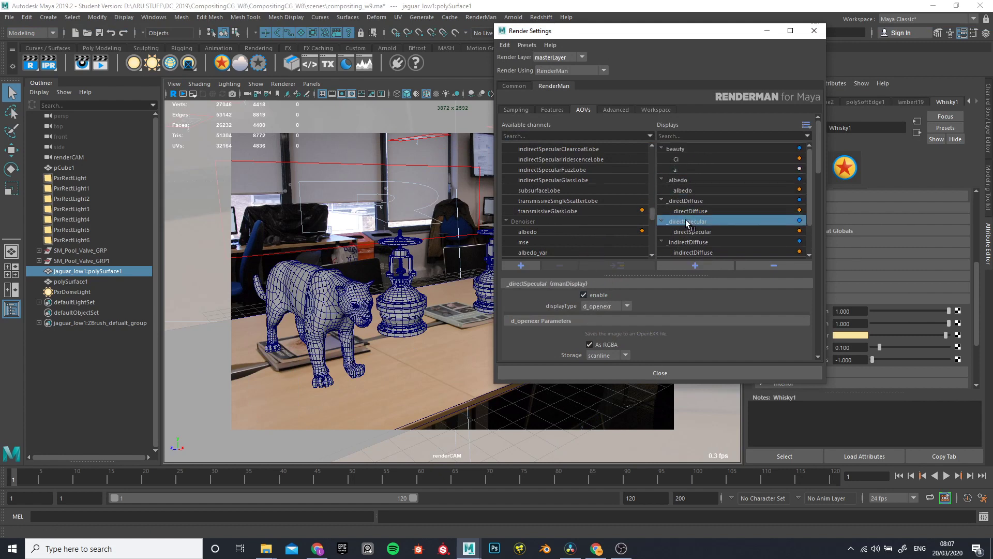
- Select the desk geometry and check the Output Holdout Matte option in the advanced RenderMan settings
click(455, 409)
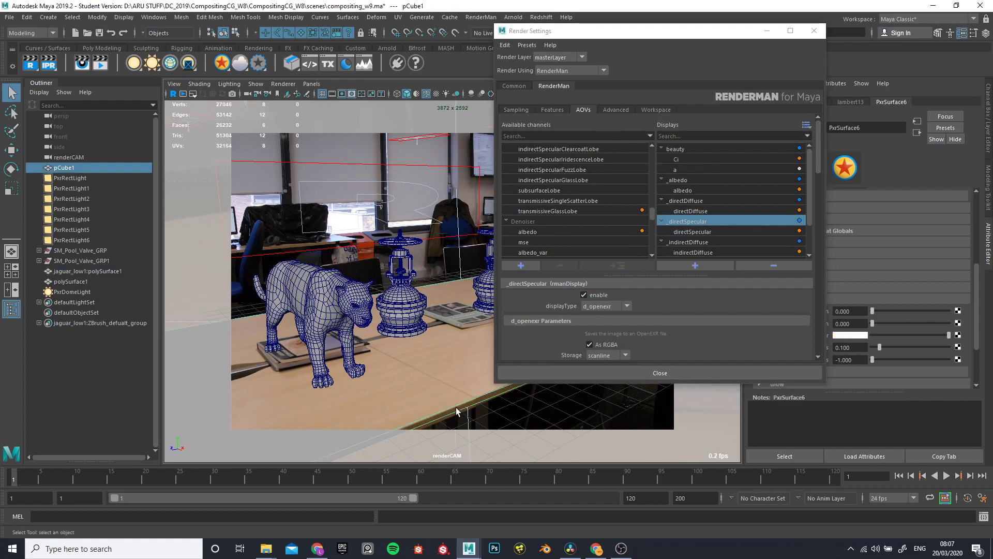
click(614, 110)
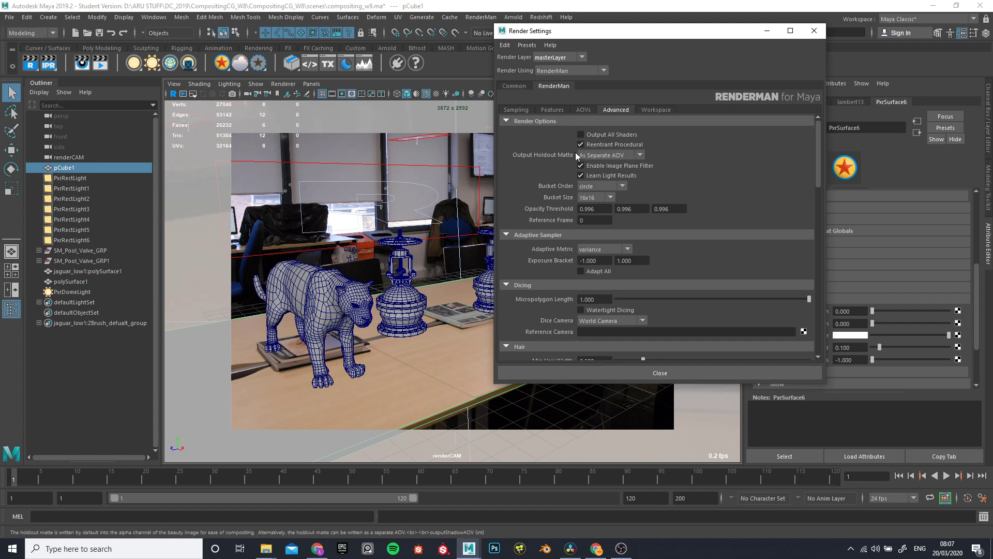
- Switch to File Explorer and examine the rendered EXR files for each pass in the compositing_w9_v001_t01 folder
click(270, 555)
click(262, 494)
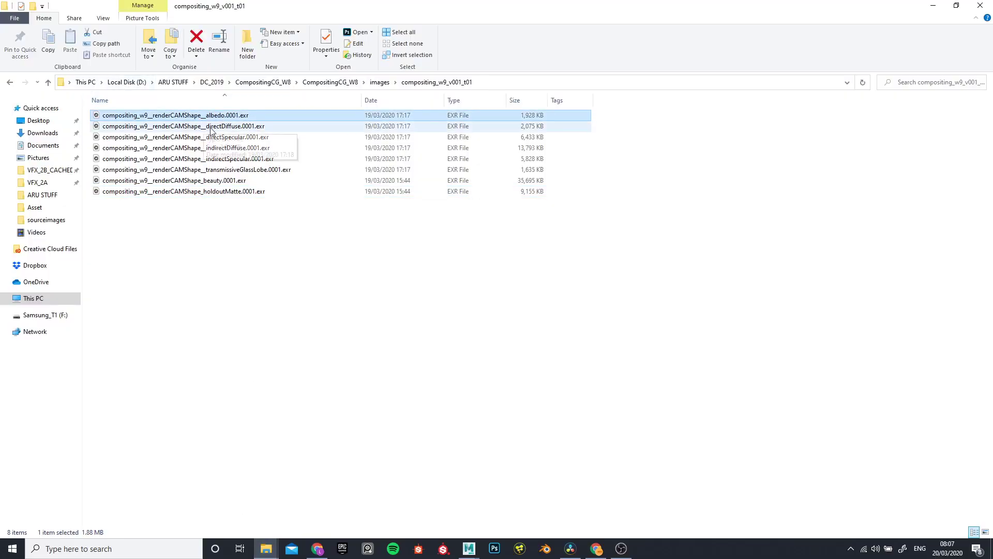
click(207, 126)
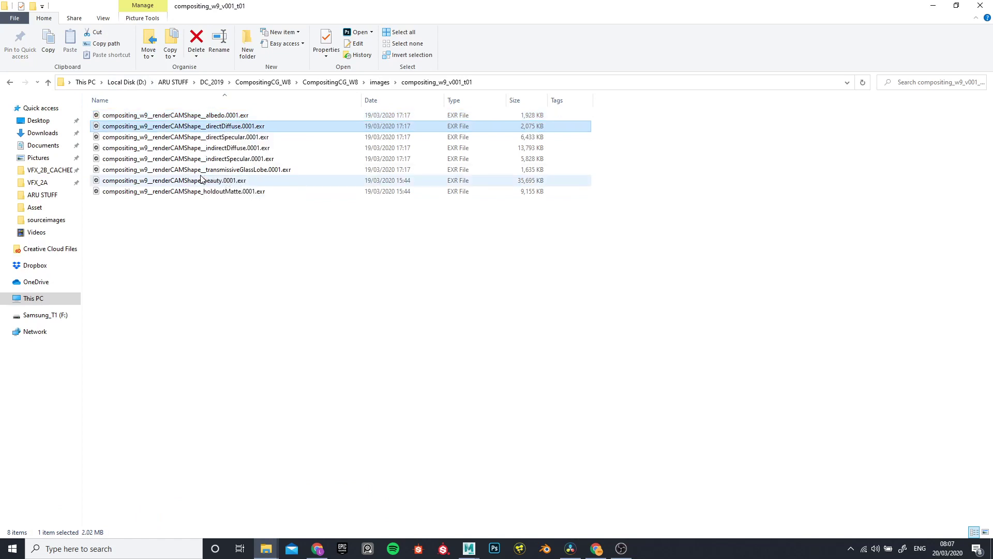
click(217, 137)
click(220, 148)
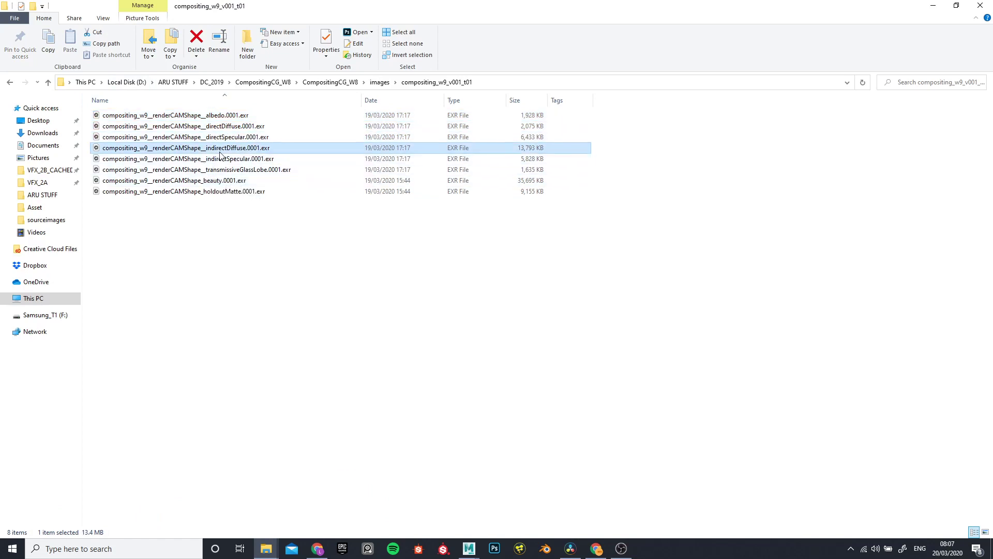
click(224, 159)
click(224, 171)
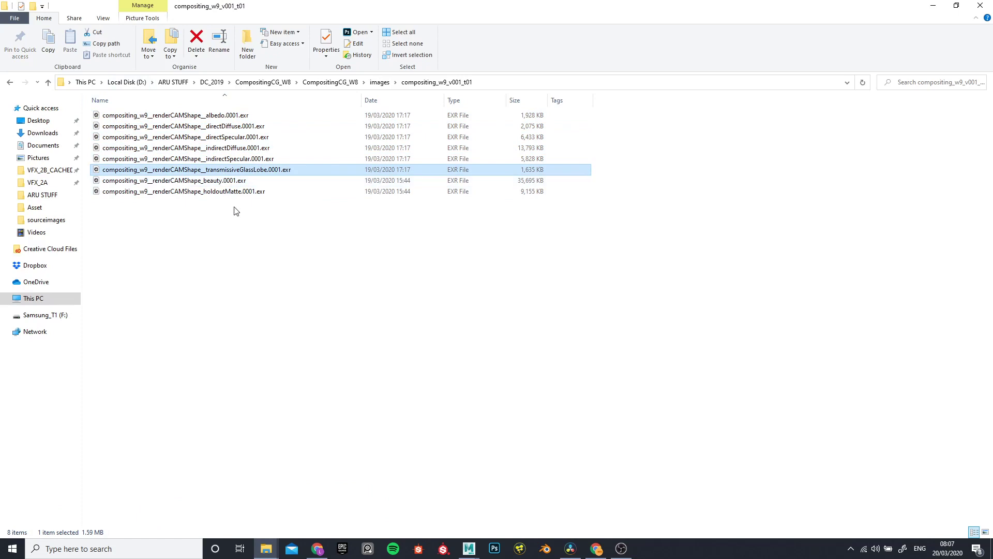
click(220, 181)
click(220, 169)
click(222, 180)
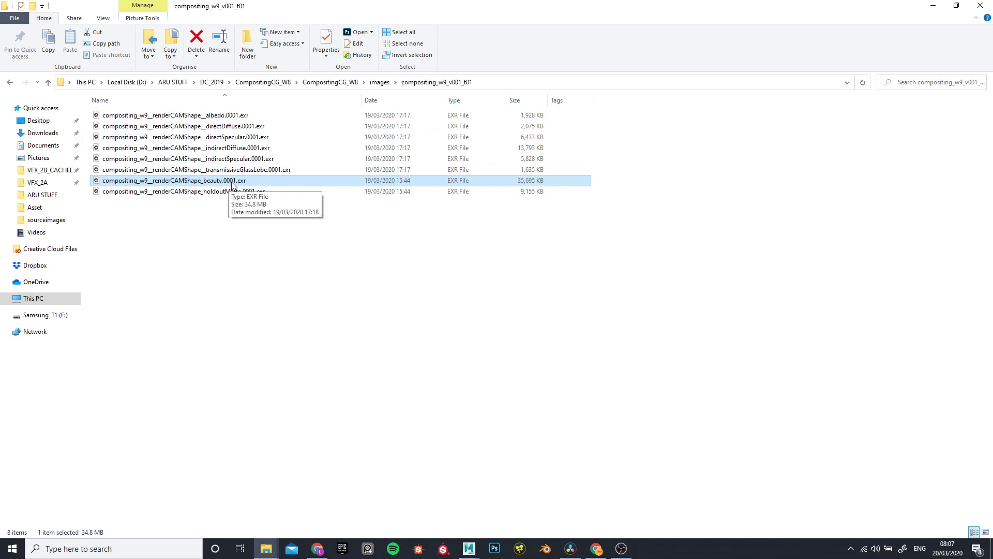
- Check the holdoutMatte EXR file, and switch to DaVinci Resolve to look over its Media, Cut, Edit and Fusion pages
click(214, 191)
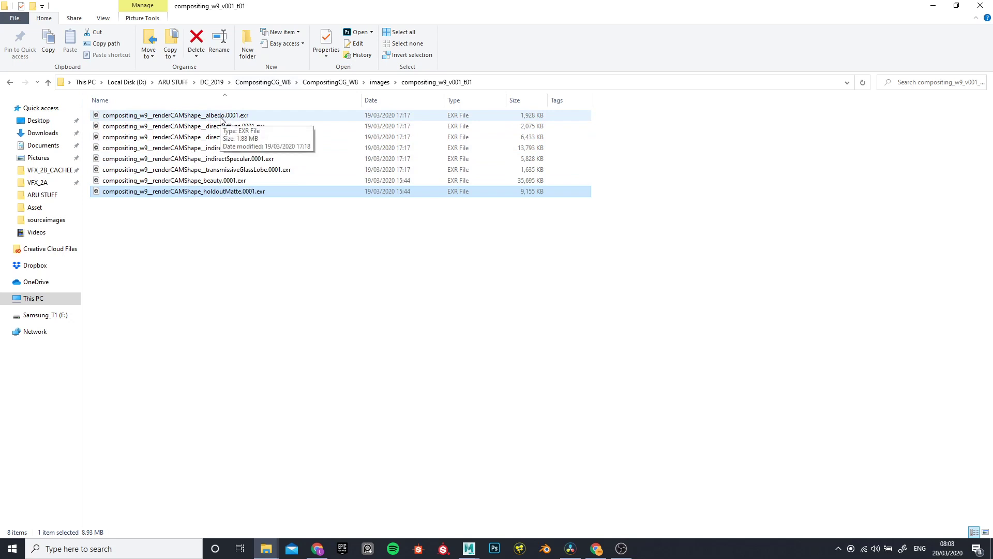
click(571, 549)
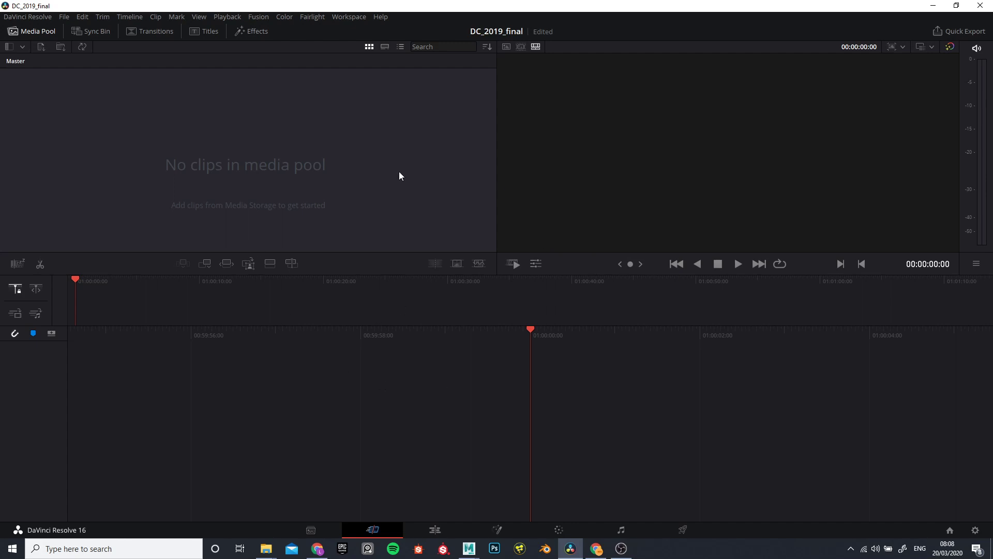
click(311, 531)
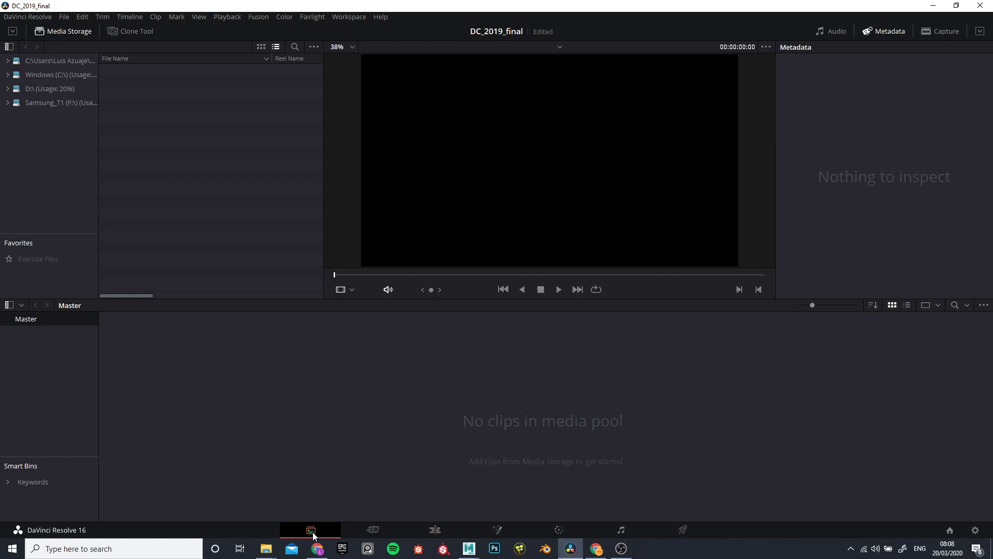
click(370, 530)
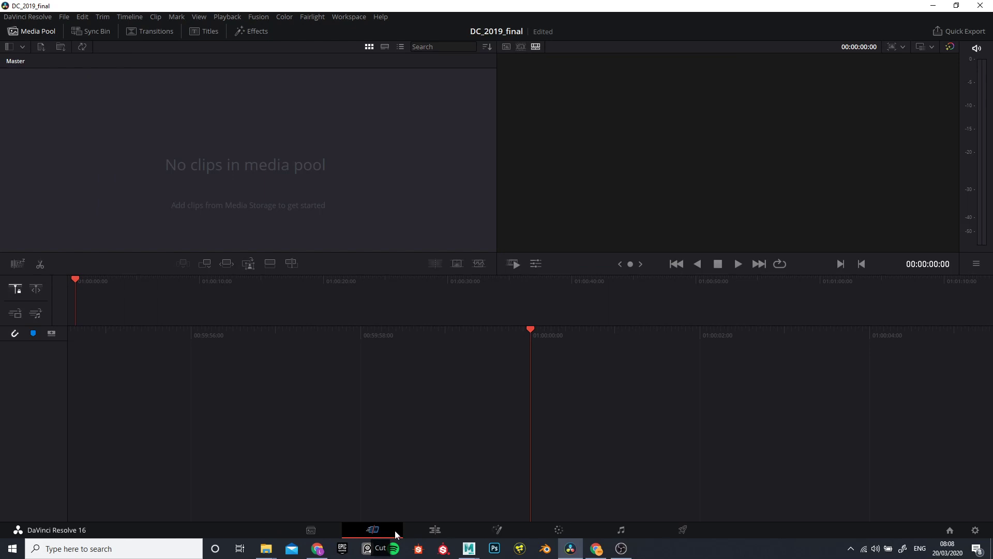
click(435, 530)
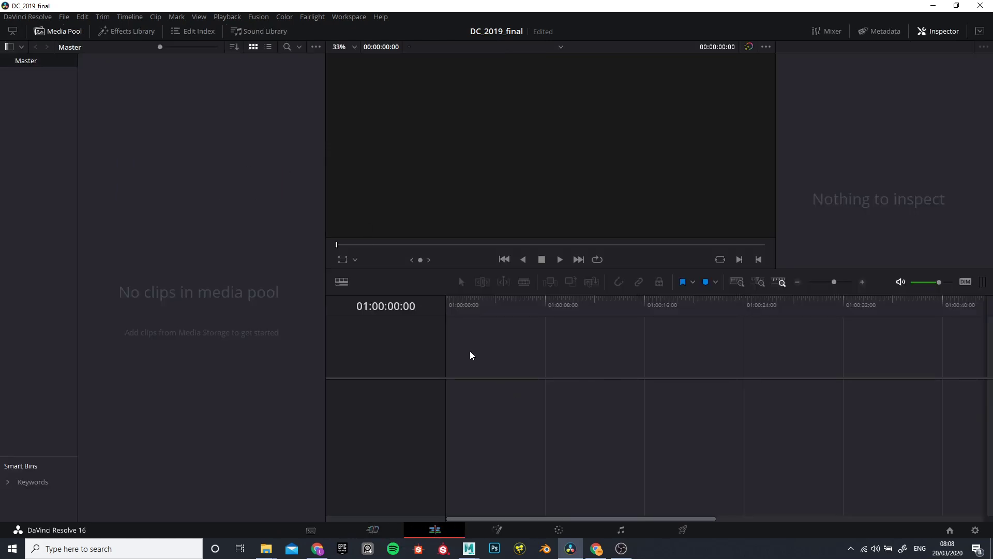
click(500, 531)
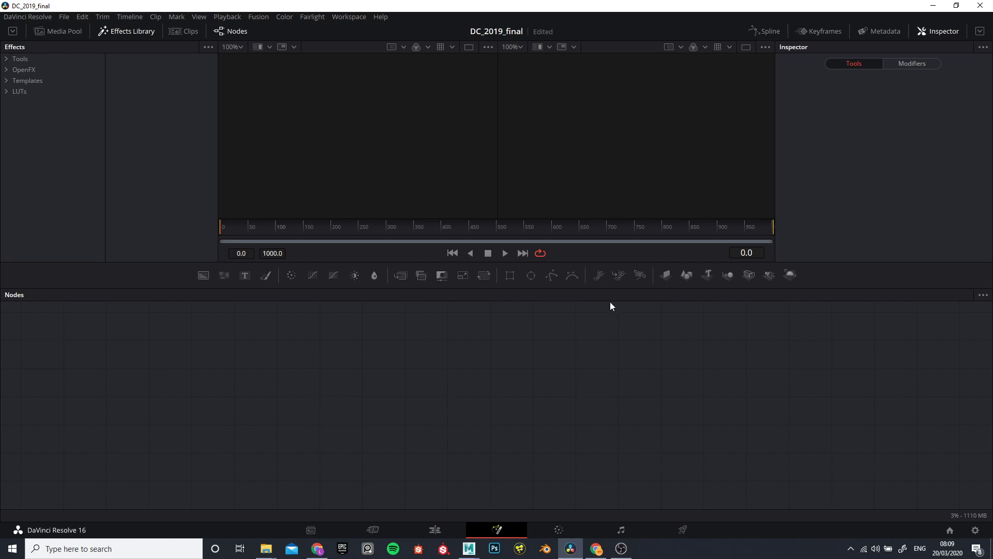
- On the Media page, browse the D: drive to the images folder under ARU STUFF, DC_2019, CompositingCG_W8, CompositingCG_W8
click(312, 531)
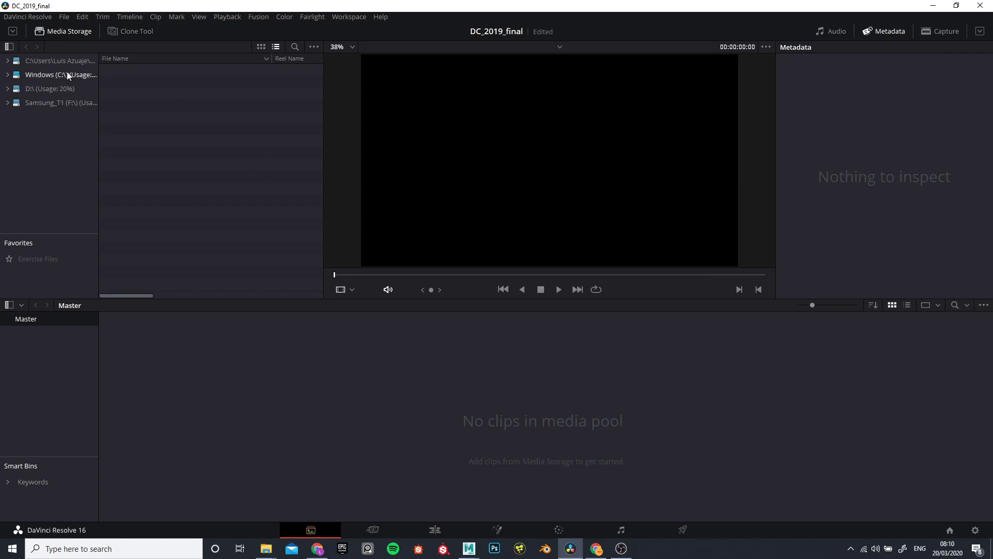
click(52, 89)
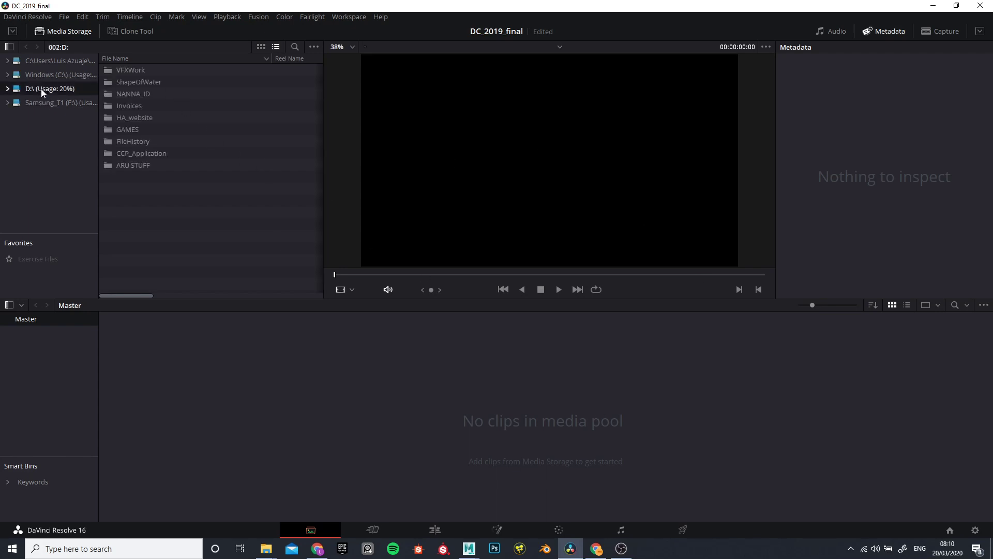
double_click(124, 165)
double_click(129, 94)
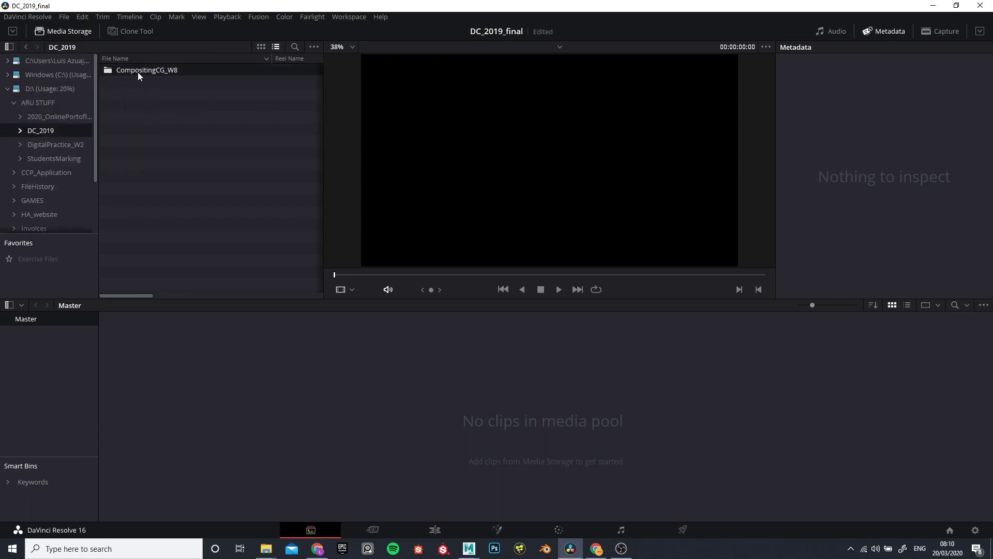
double_click(138, 73)
double_click(137, 72)
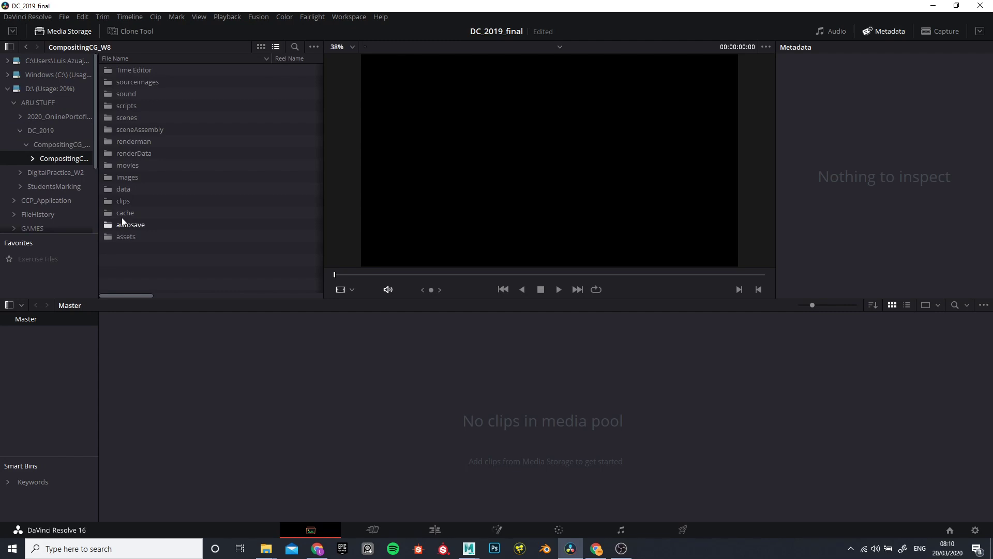
double_click(126, 177)
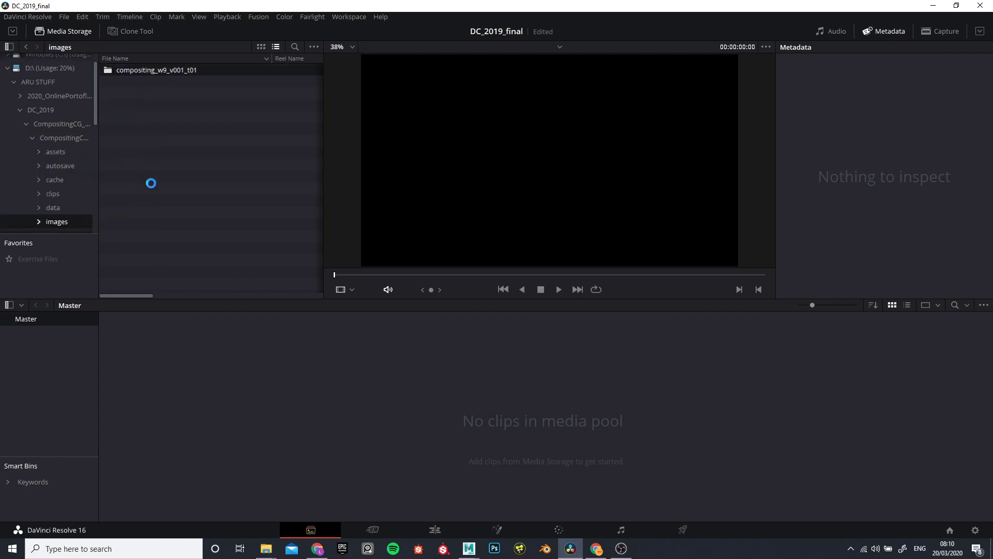